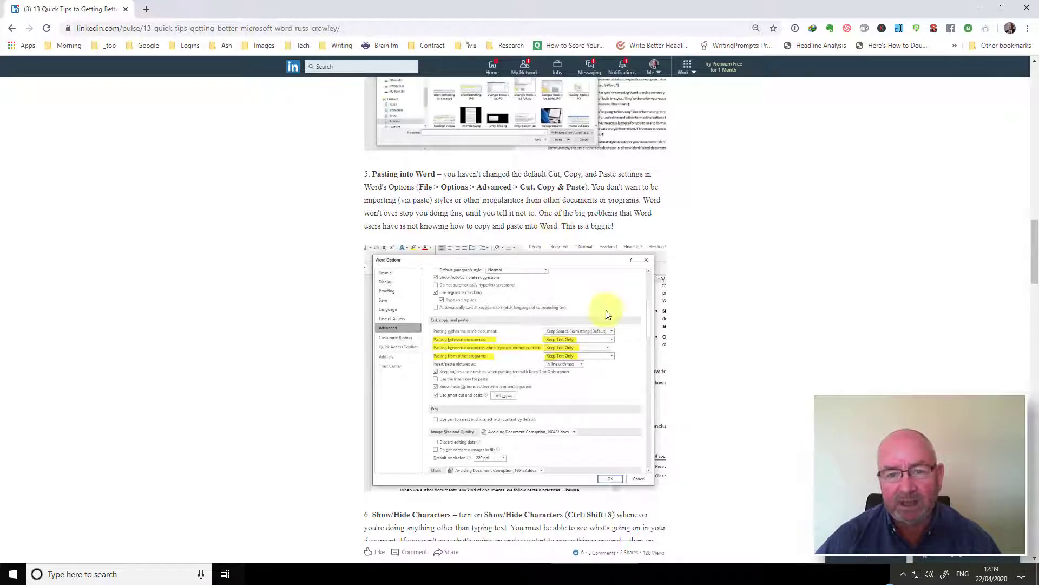
- Switch to the Word Ignition document in Word and copy the page 2 paragraph beginning "We don't like being told"
key(alt+Tab)
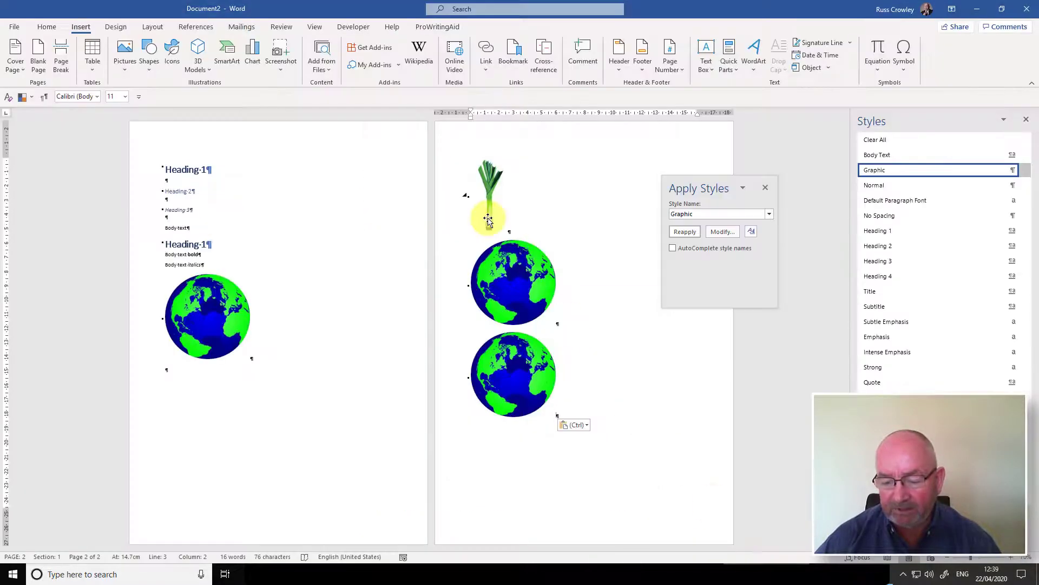
click(238, 172)
click(220, 180)
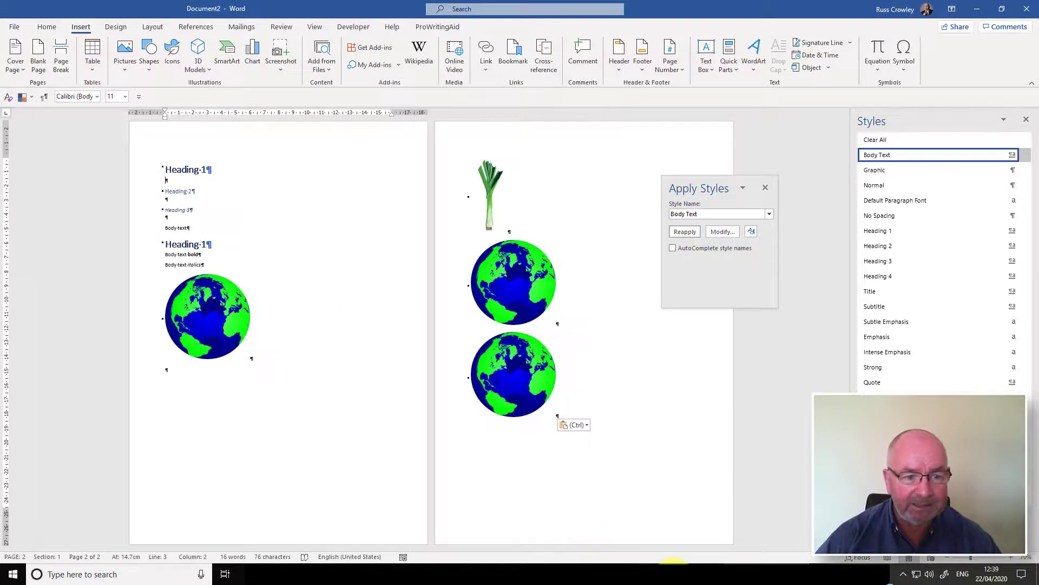
click(675, 575)
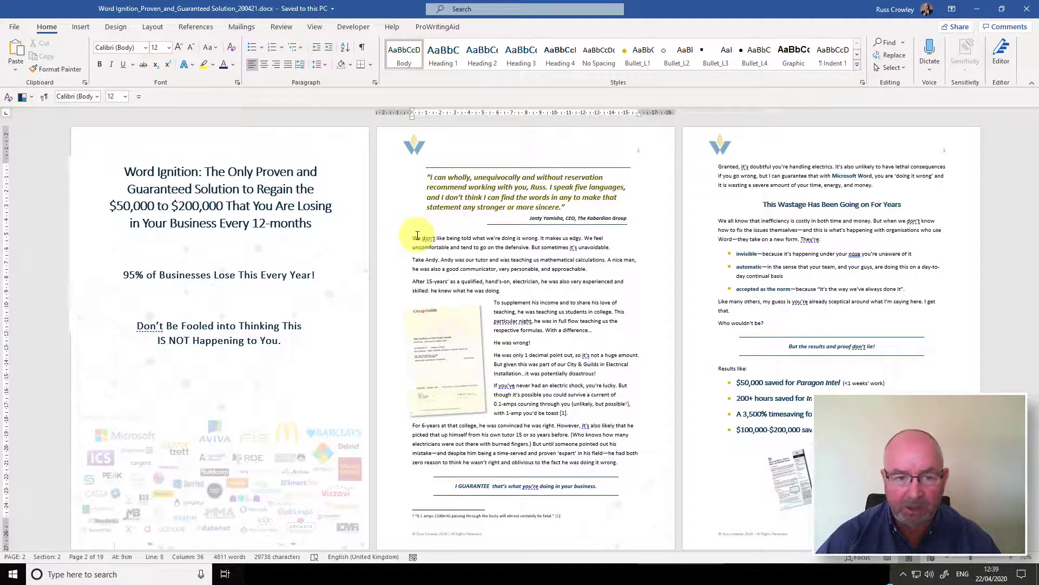
drag(415, 238, 613, 248)
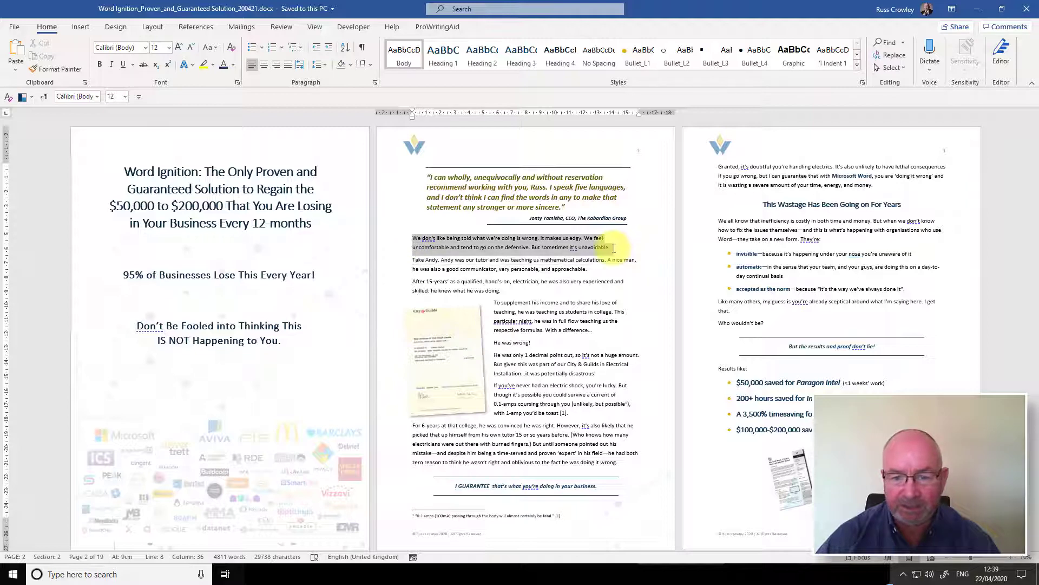
click(615, 247)
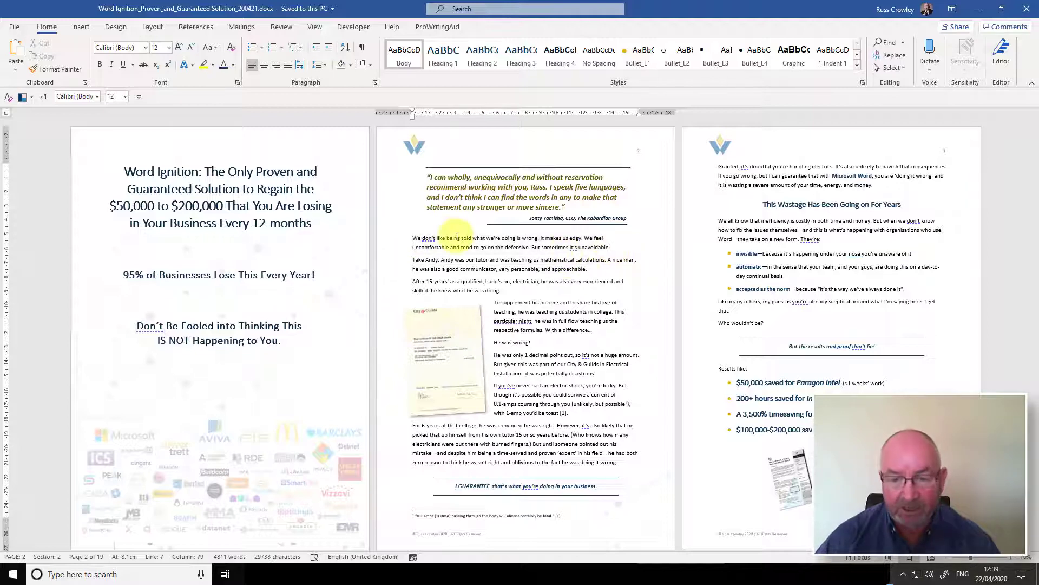
drag(413, 237, 612, 247)
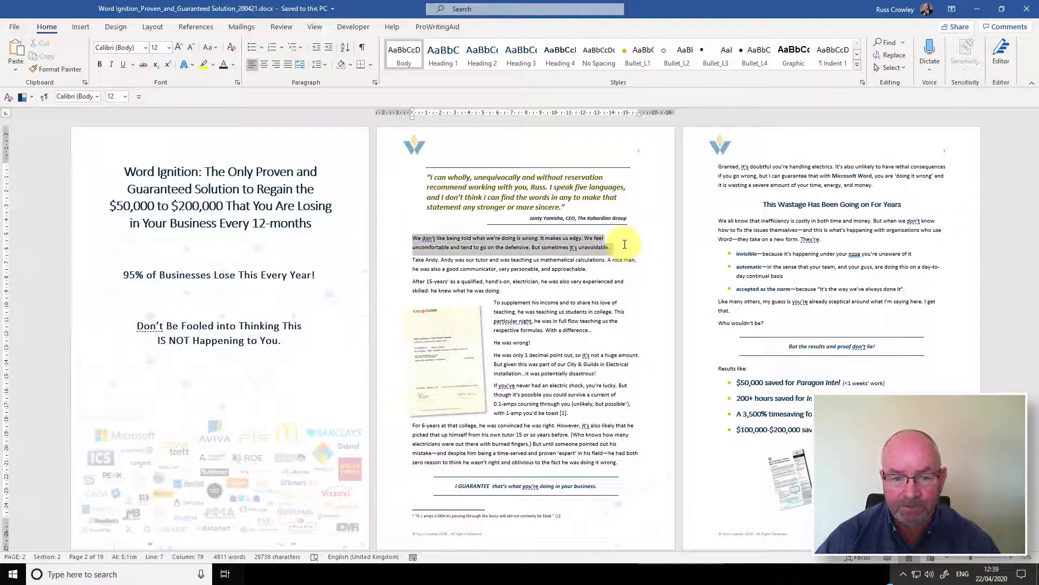
right_click(580, 246)
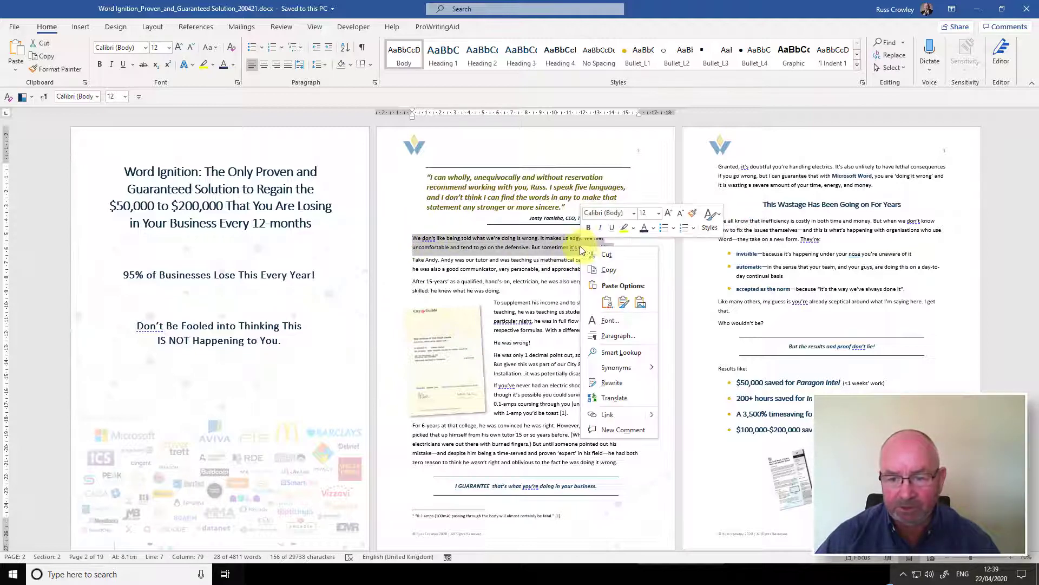
click(620, 270)
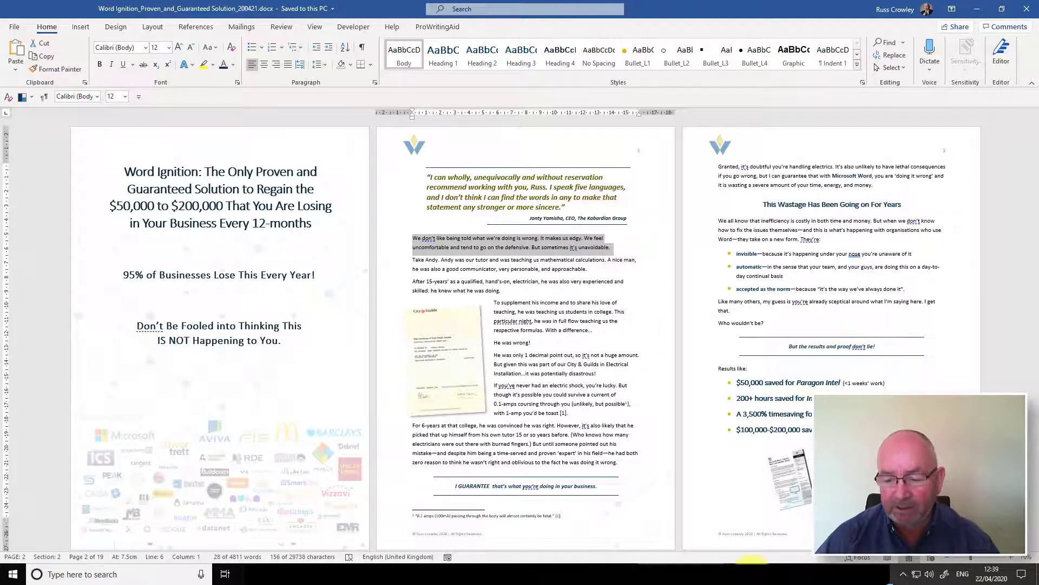
- In Document2, add an empty paragraph below the last globe on page 2 and look at the paste options there
click(752, 573)
click(618, 412)
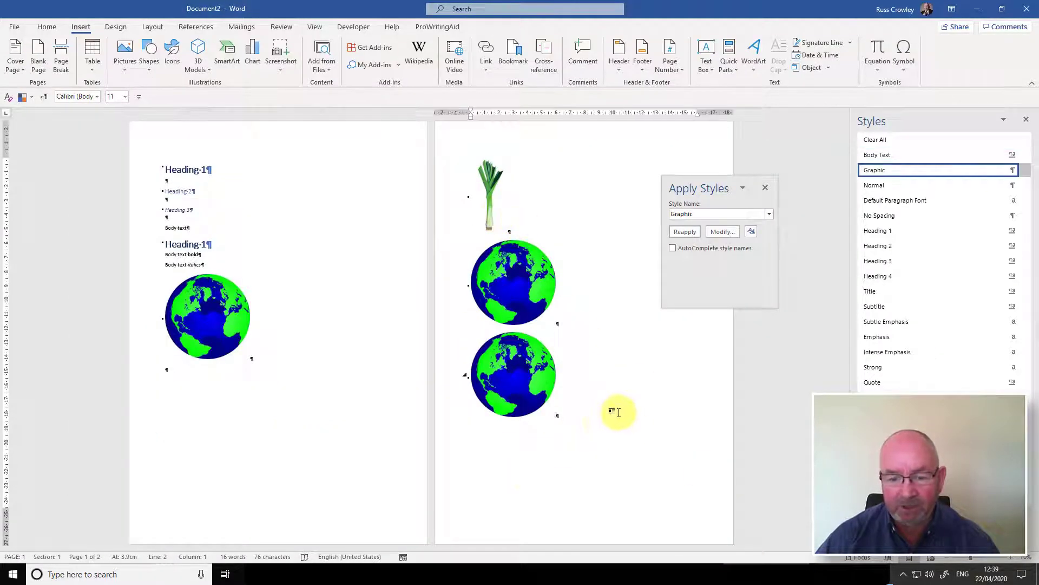
right_click(471, 428)
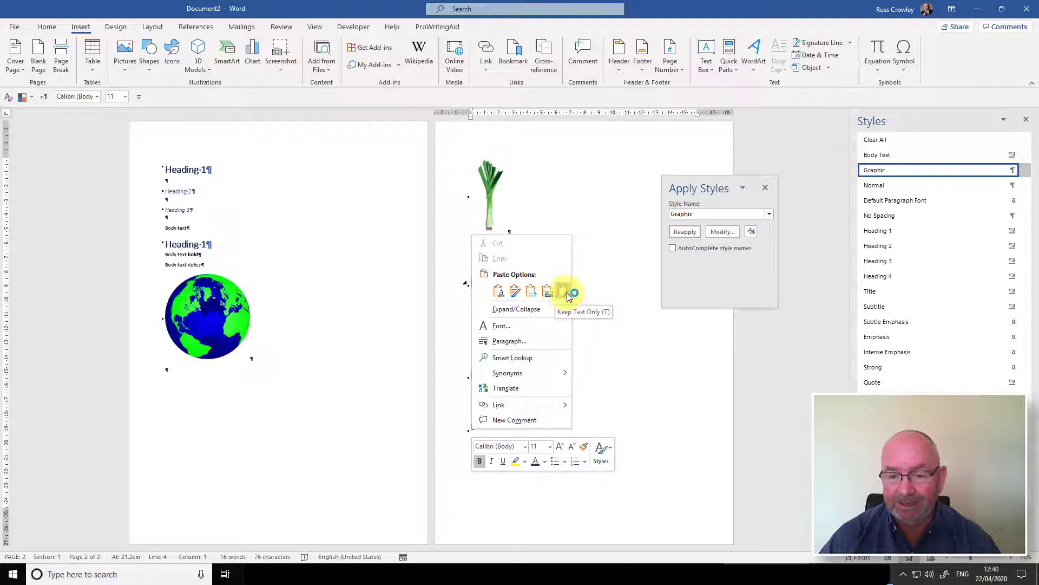
click(628, 417)
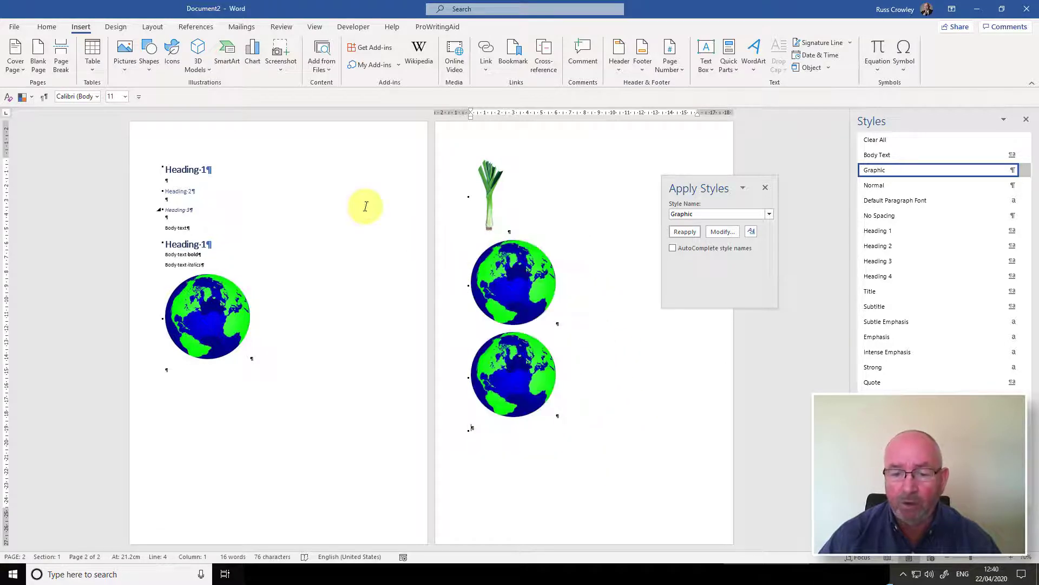
- Try pasting the copied paragraph at the end of the first Heading 1 line, and undo the paste
click(232, 169)
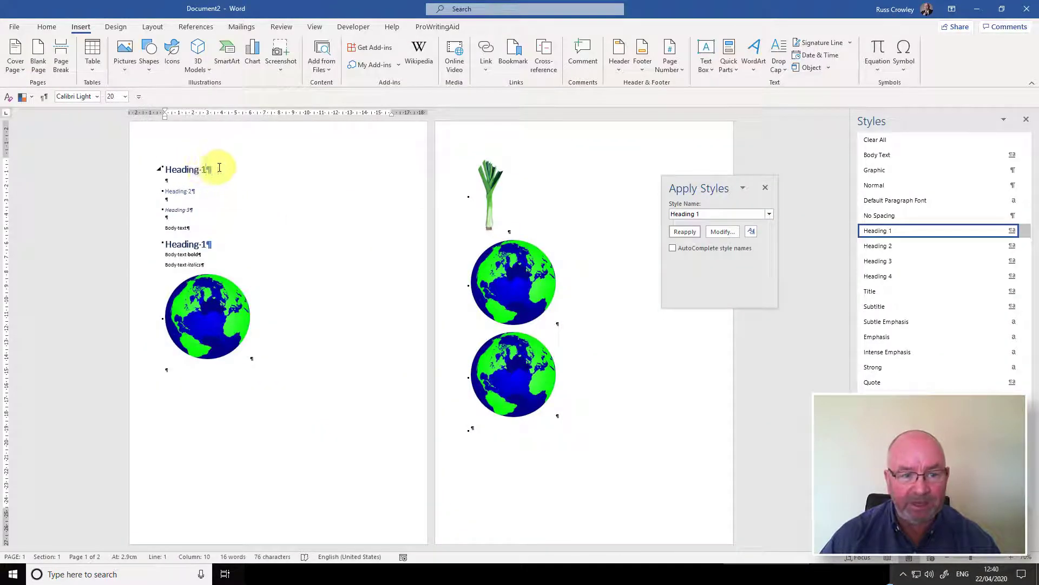
key(ctrl+v)
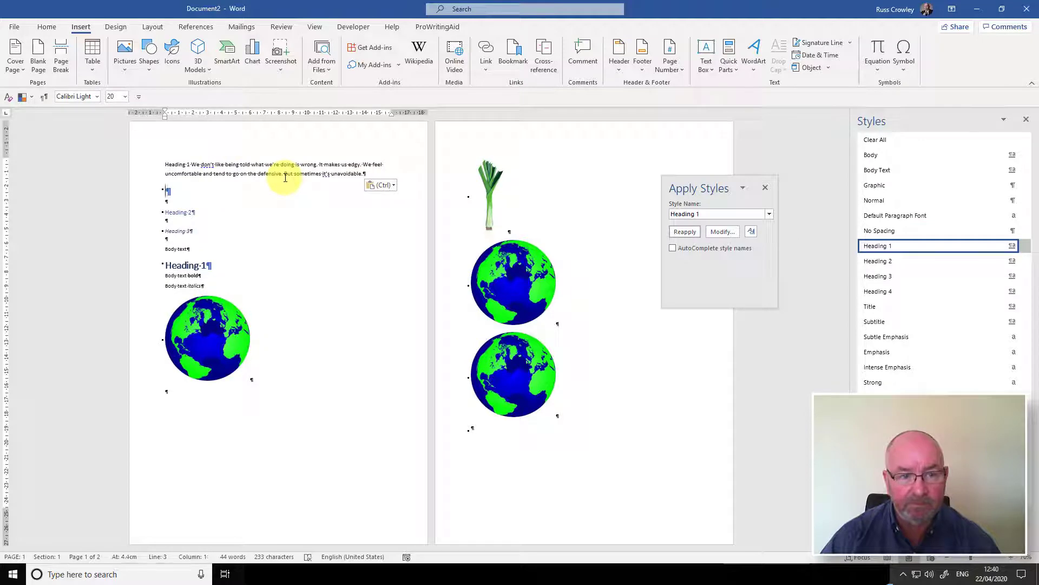
key(ctrl+z)
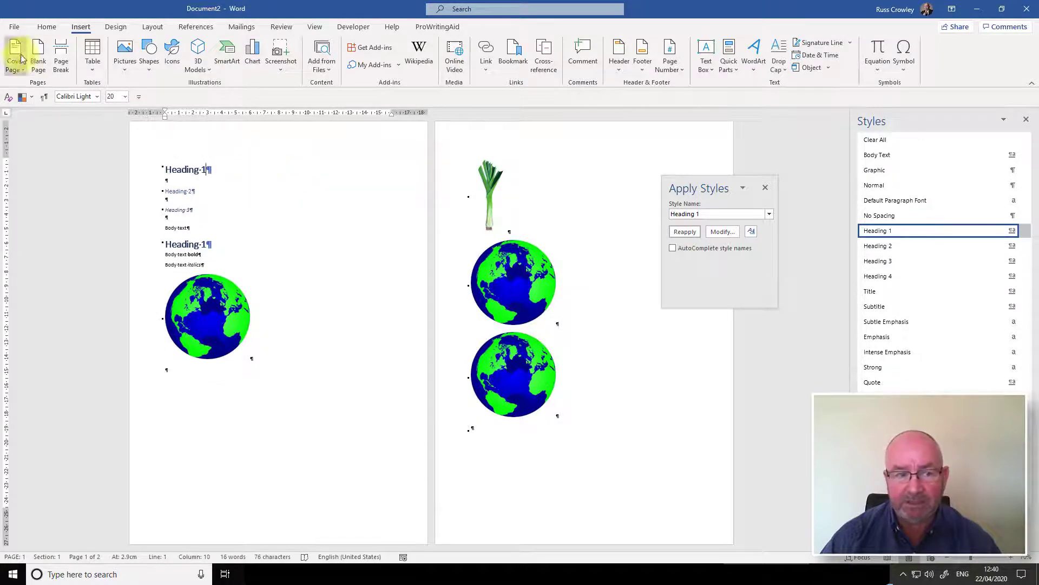
- Open the Cut, copy, and paste settings in the Advanced section of Word Options
click(14, 26)
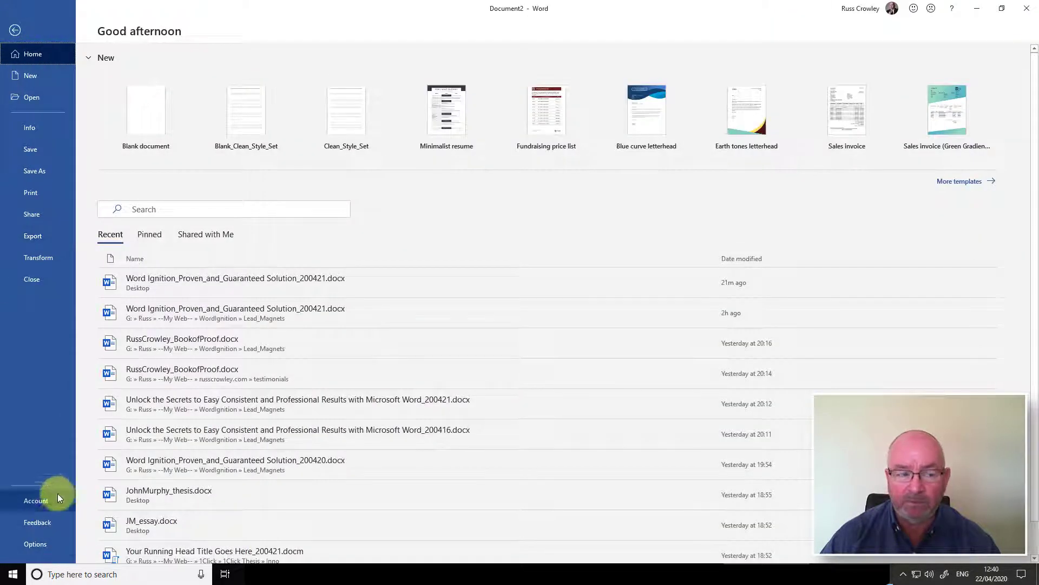
click(56, 543)
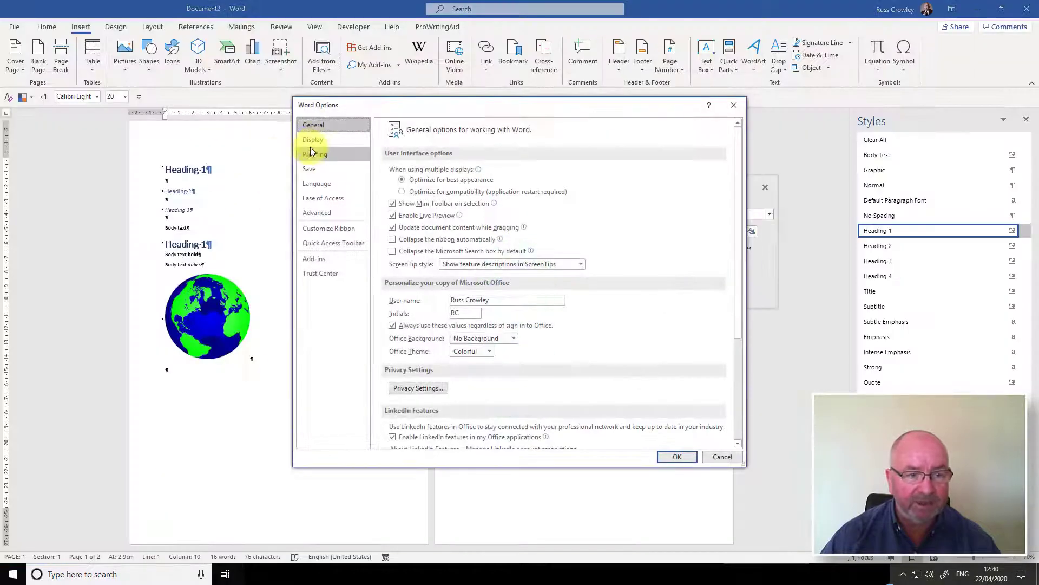
click(327, 213)
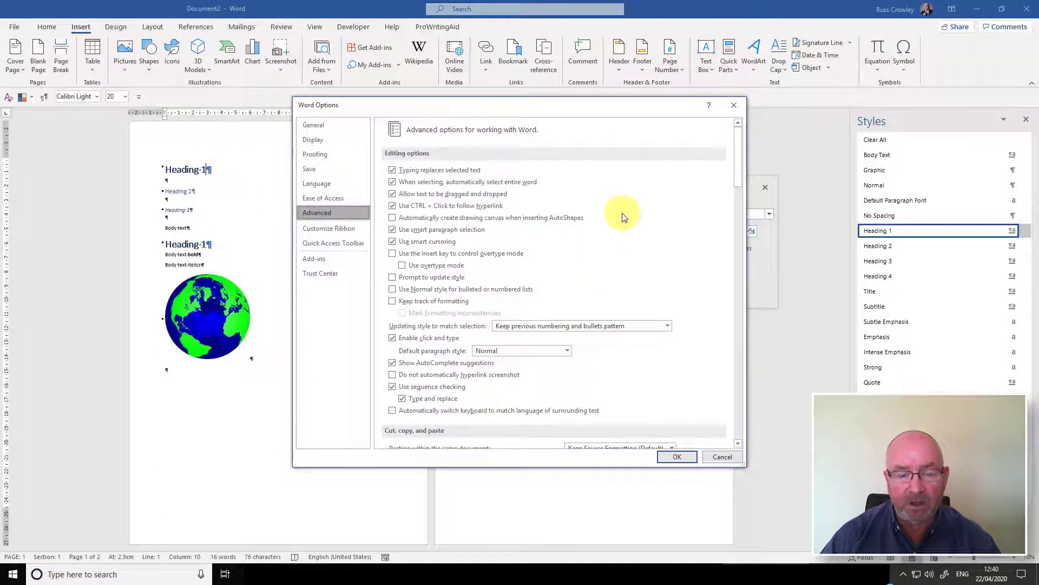
scroll(620, 219, down, 5)
scroll(622, 213, down, 4)
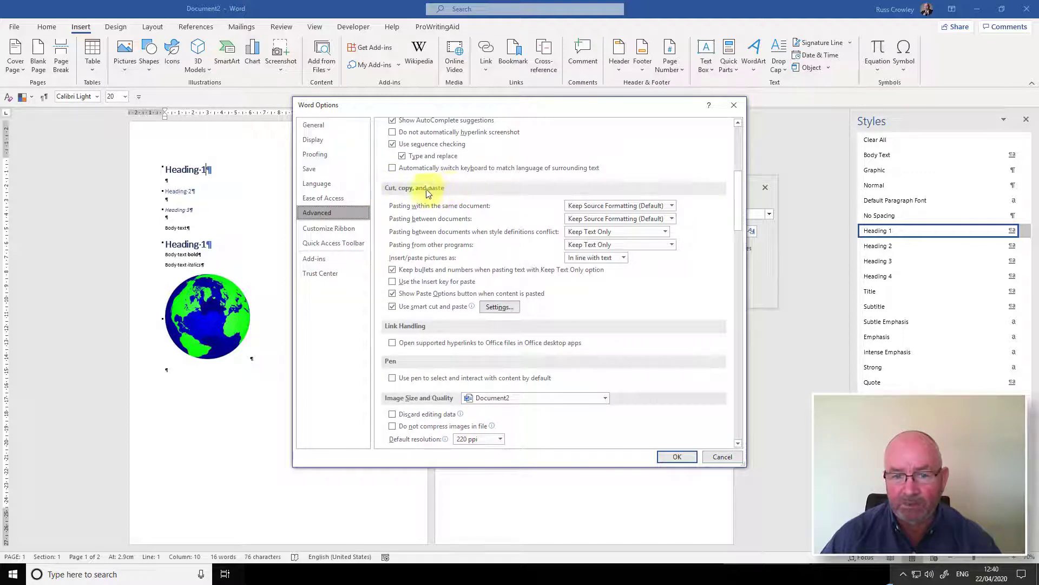
- Try Keep Text Only for pasting within the same document, and restore Keep Source Formatting (Default)
click(606, 207)
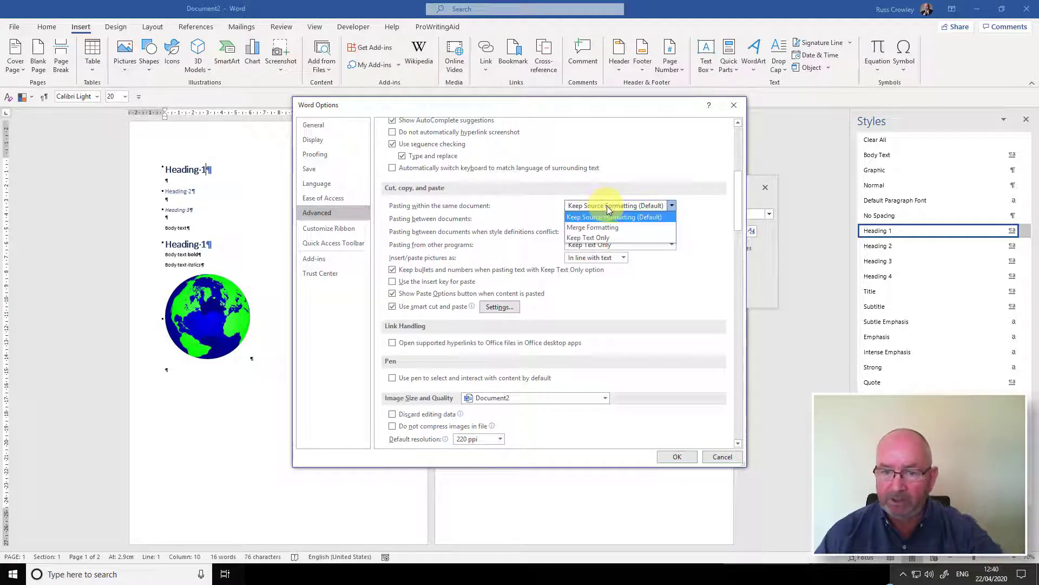
click(612, 235)
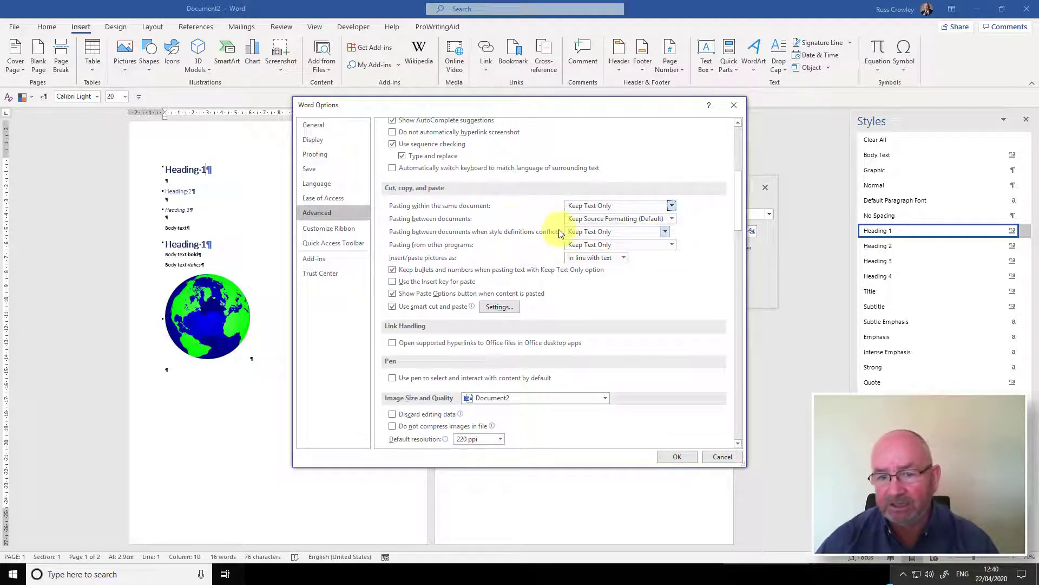
click(628, 207)
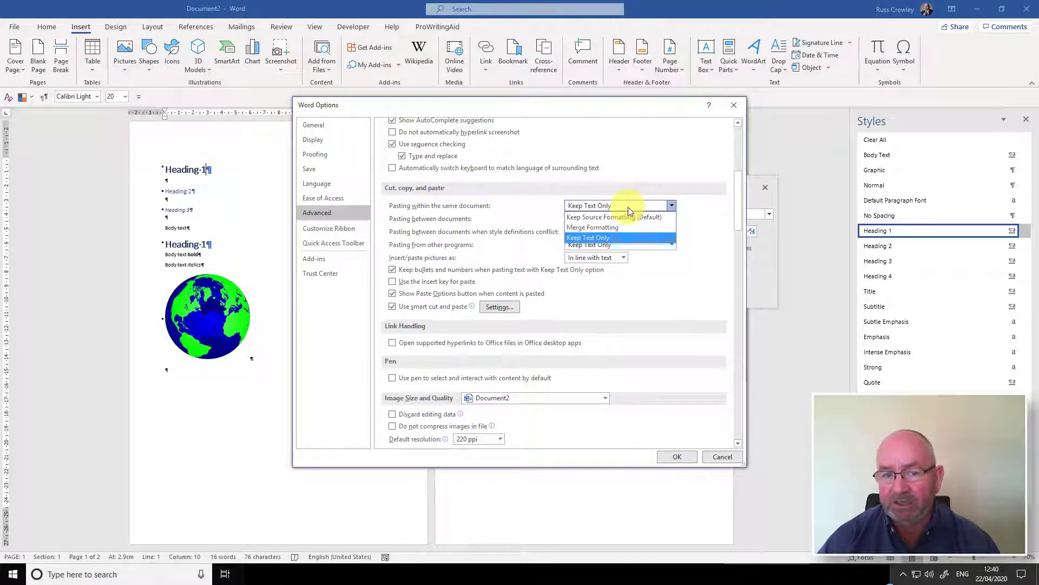
click(618, 217)
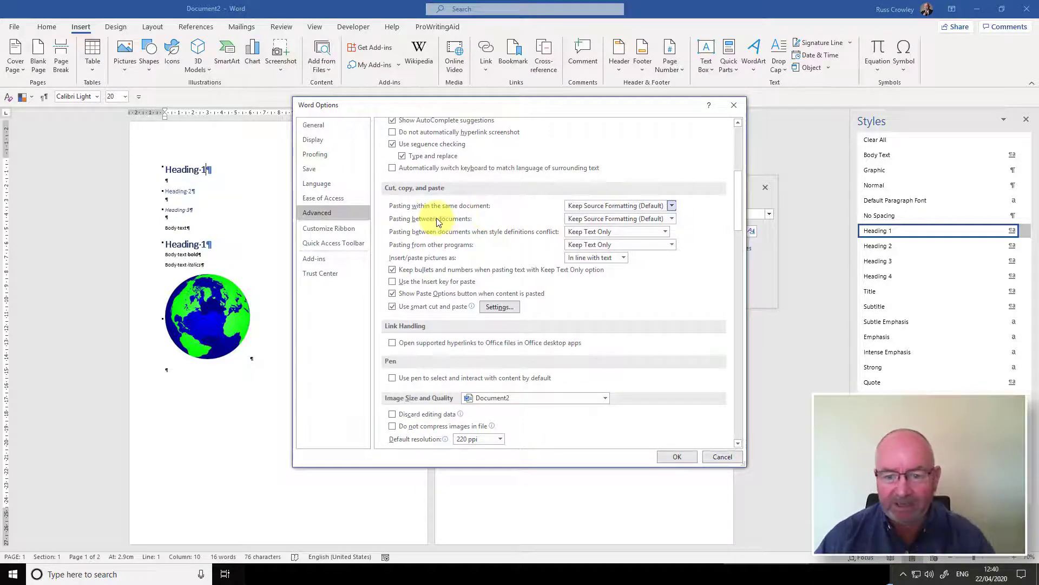
- Set pasting between documents to Keep Text Only and apply the Word options
click(657, 226)
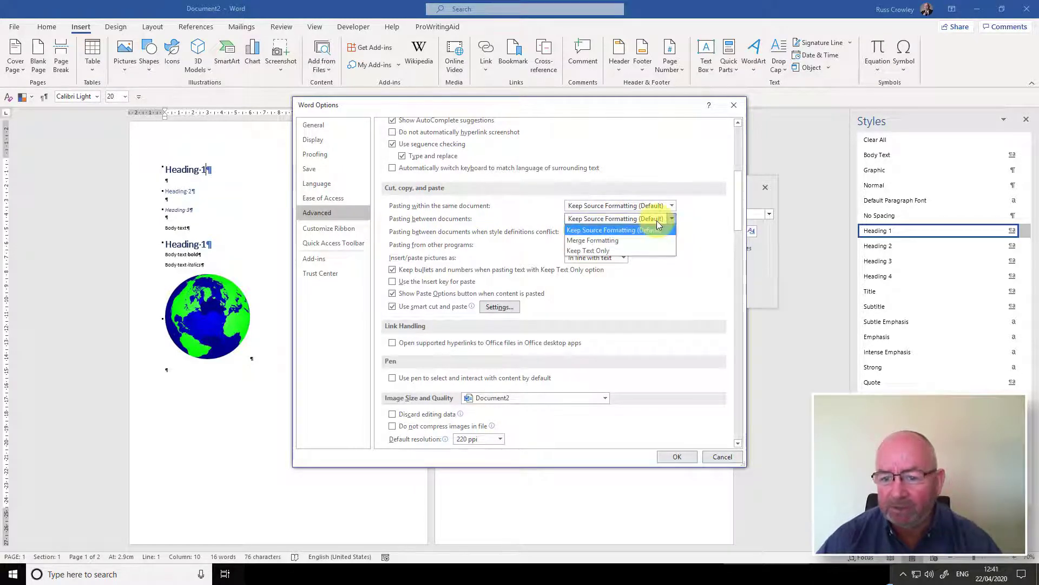
click(652, 250)
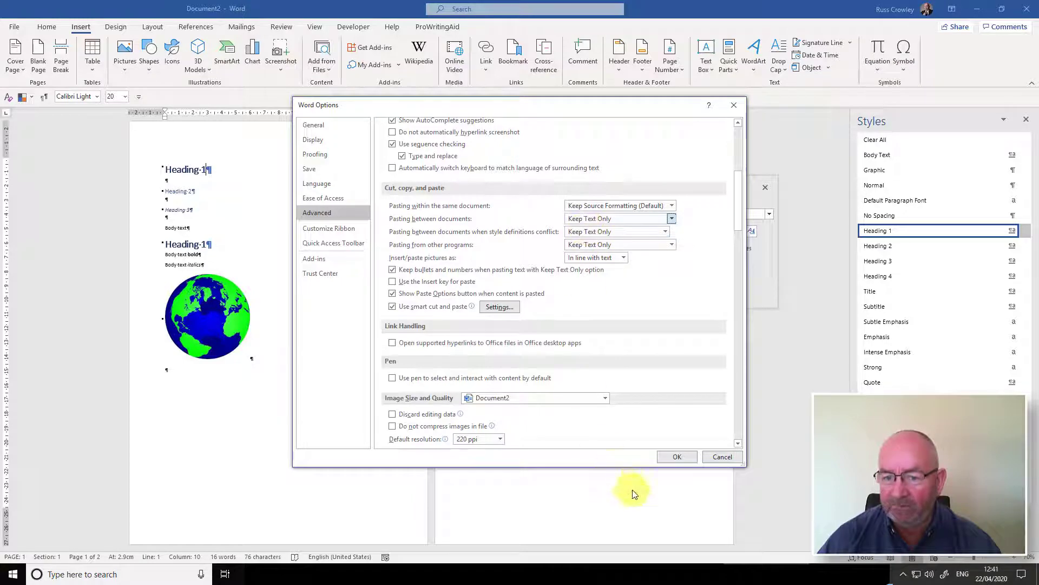
click(678, 459)
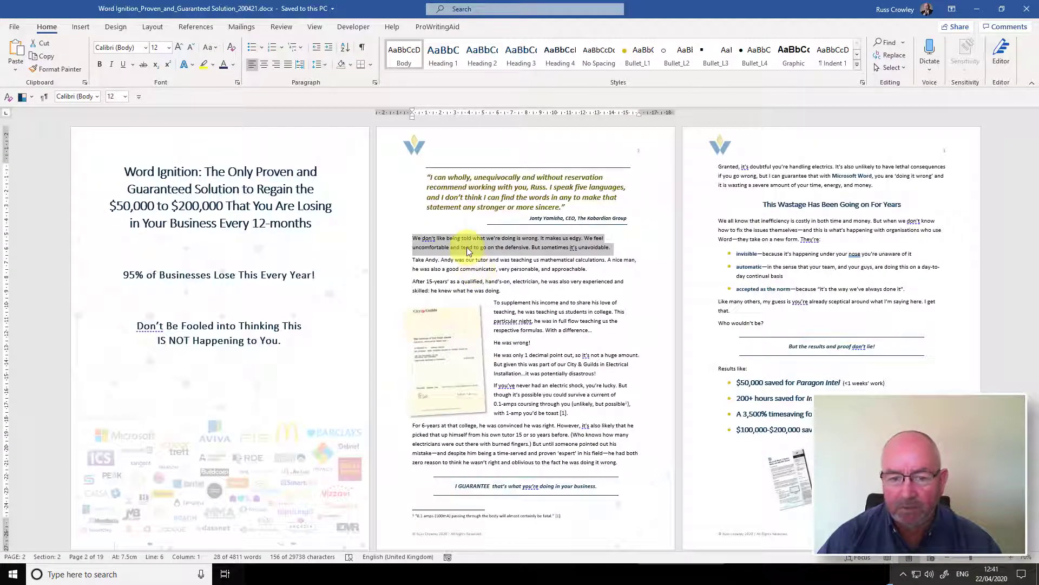
- Switch to the Word Ignition document and copy the testimonial quote beginning "I can wholly, unequivocally" on page 2
right_click(457, 245)
click(431, 182)
triple_click(544, 196)
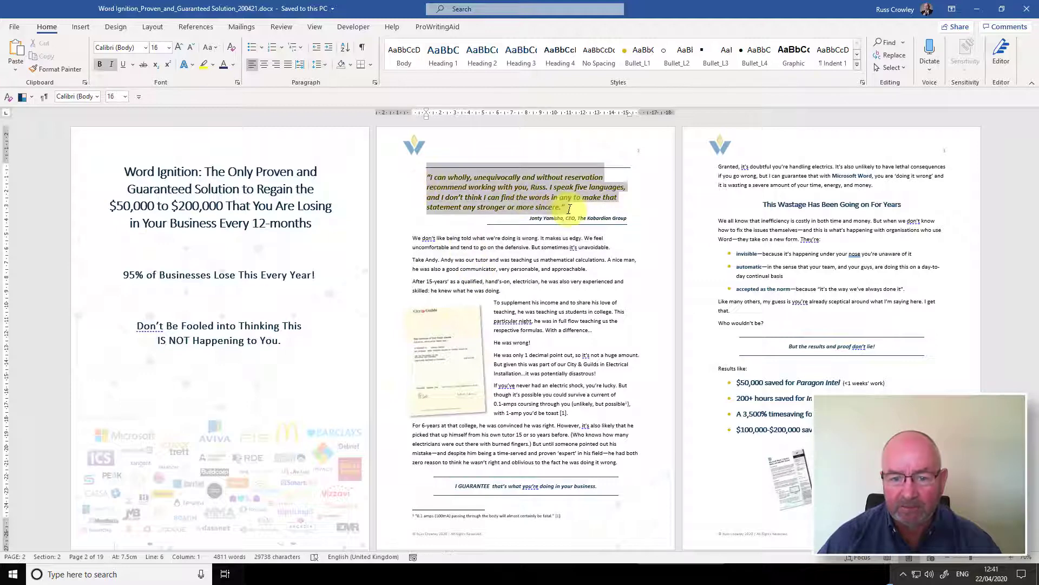
right_click(555, 202)
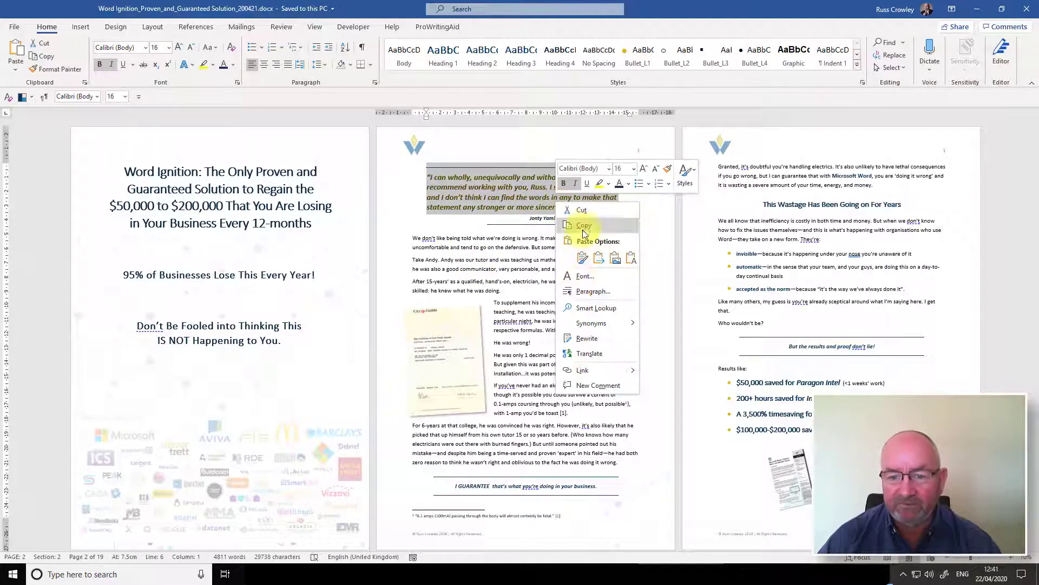
click(584, 227)
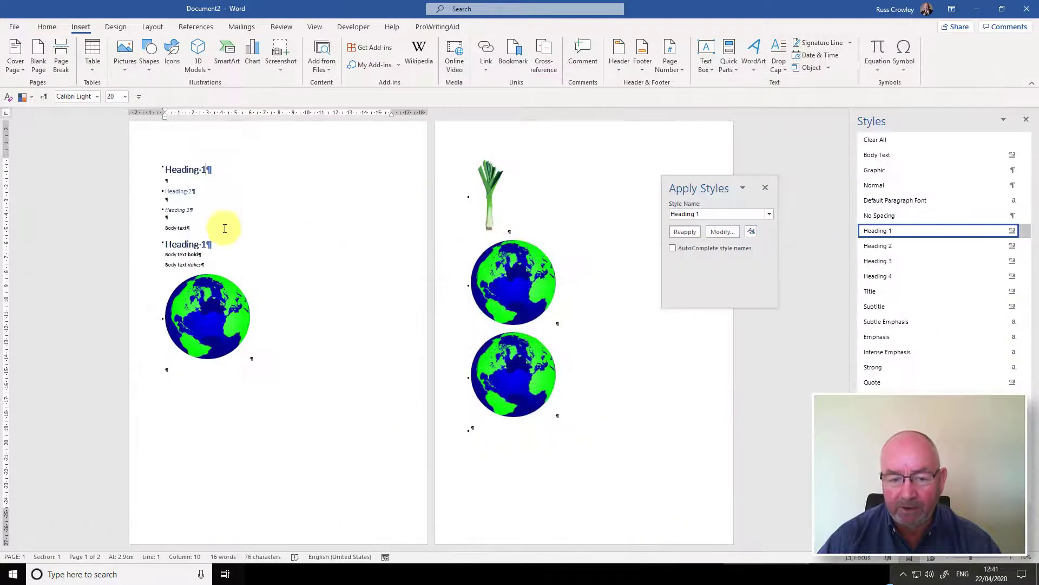
- In Document2, try pasting the quote into the empty paragraph below the globe on page 1, and undo it
click(187, 371)
key(ctrl+v)
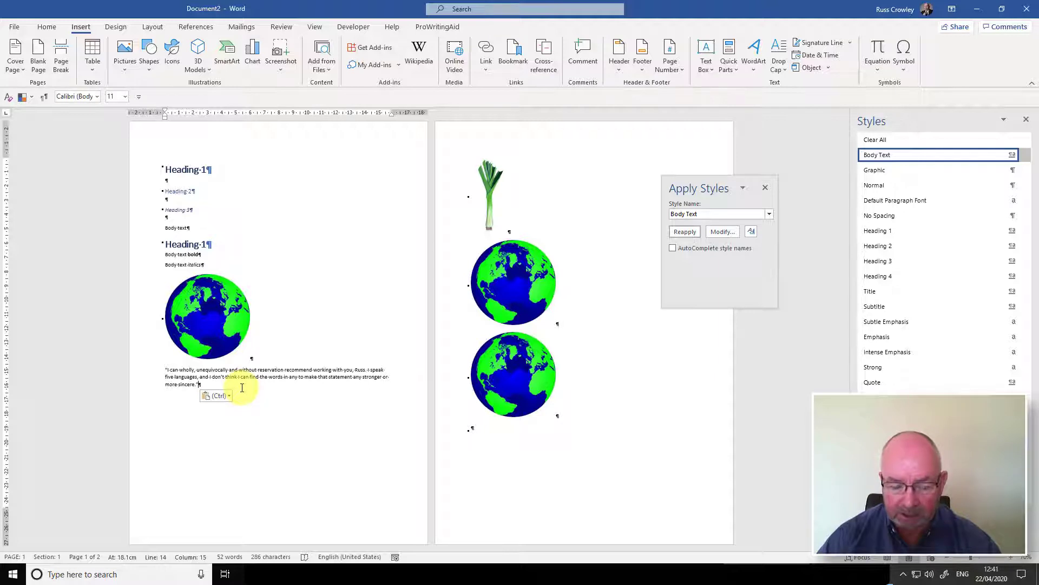
key(ctrl+z)
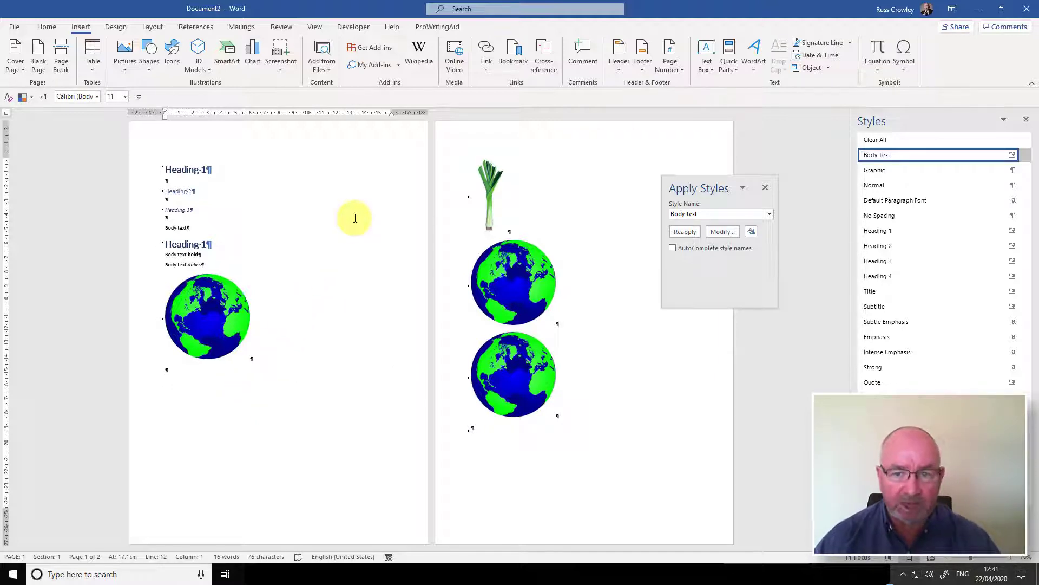
- Try pasting the quote at the end of the first Heading 1 line, and undo it
click(242, 165)
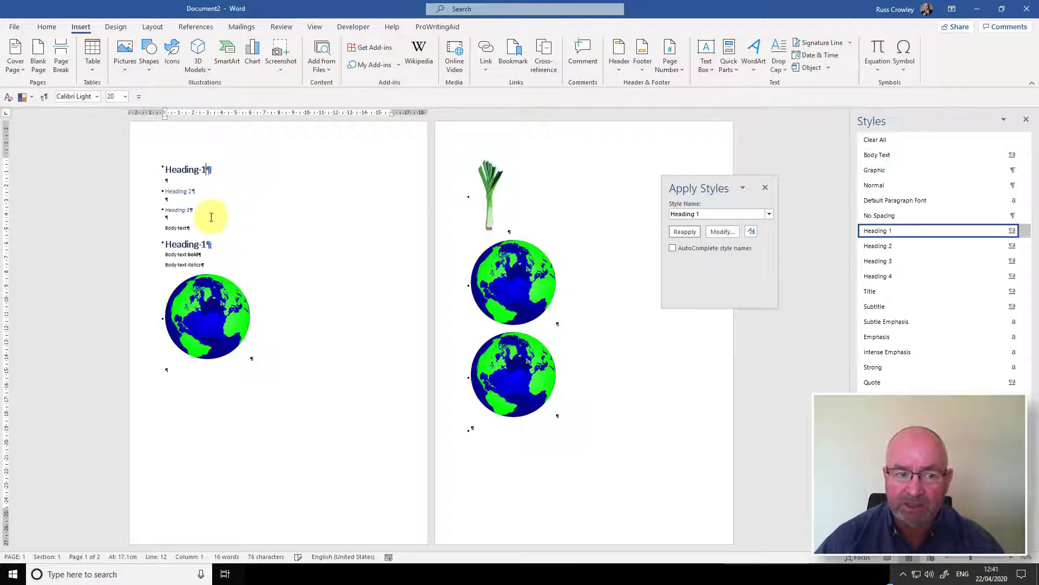
key(ctrl+v)
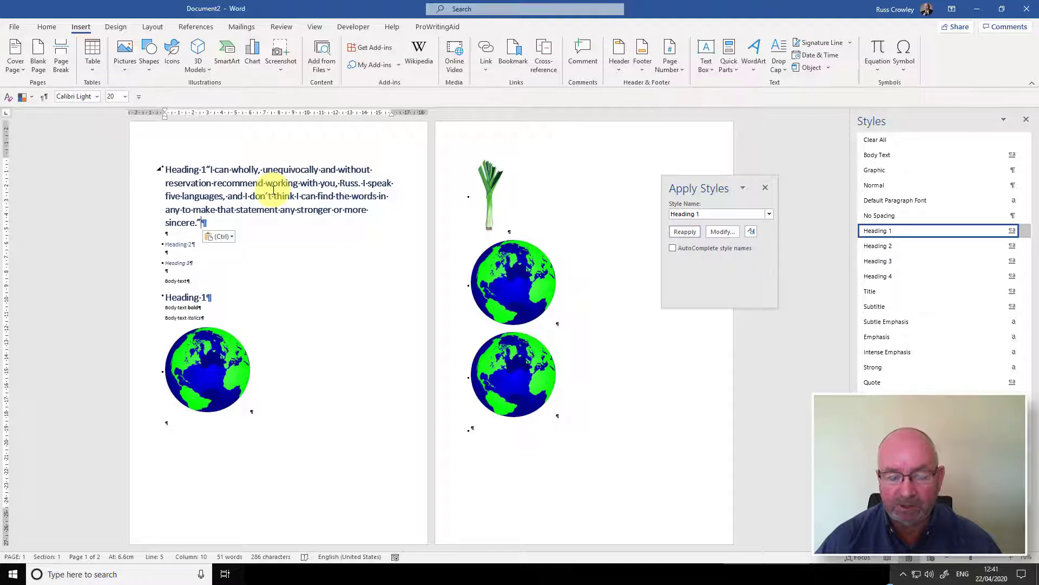
key(ctrl+z)
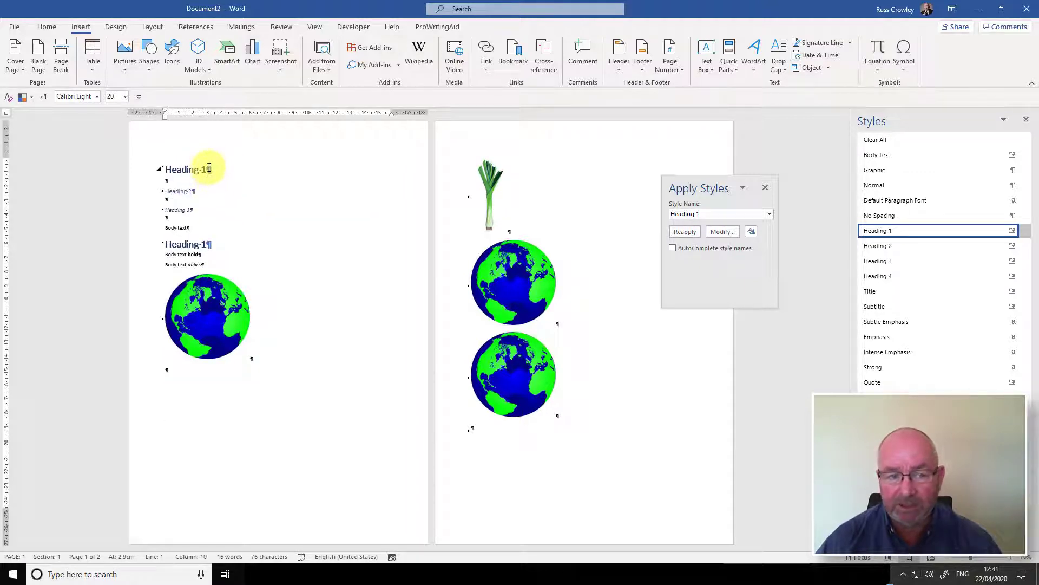
- Try pasting the quote at the end of the Heading 2 line, and undo it
click(196, 191)
key(ctrl+v)
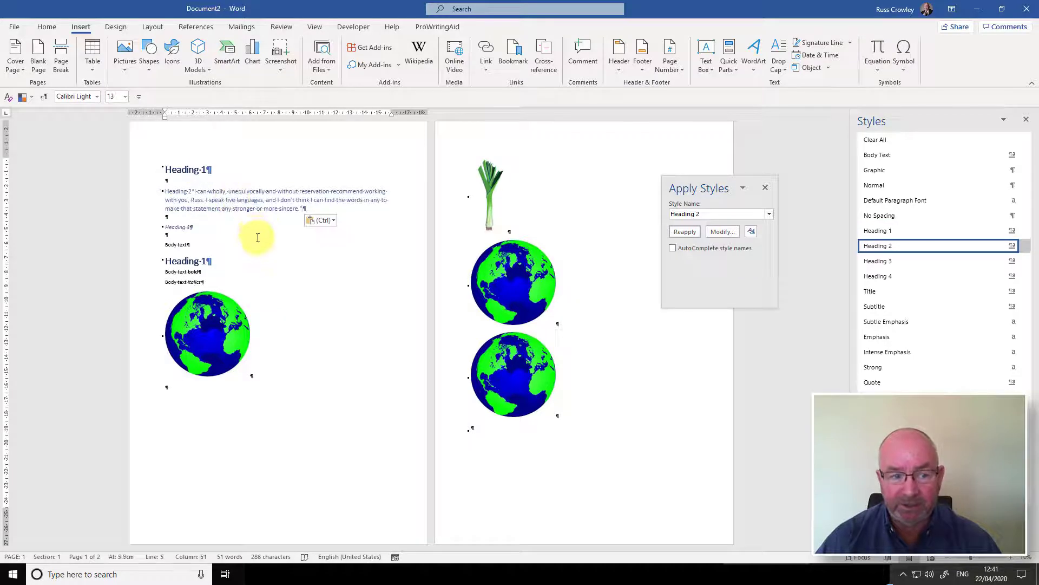
key(ctrl+z)
- Paste the copied quote at the end of the Heading 3 line
click(195, 209)
text("I can wholly, unequivocally and without reservation recommend working with you, Russ. I speak five languages, and I don't think I can find the words in any to make that statement any stronger or more sincere.")
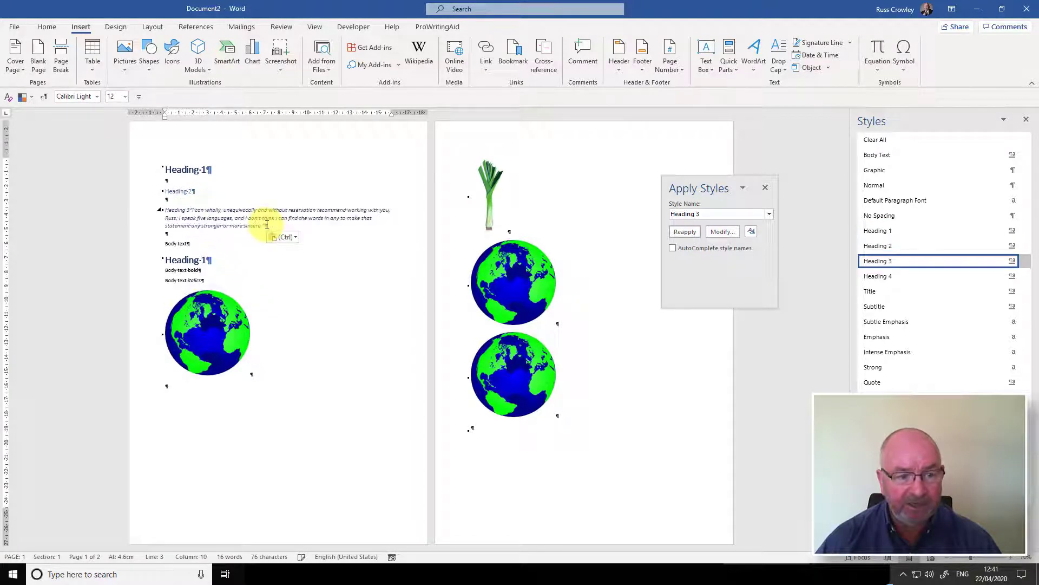
- Undo the quote paste in the Heading 3 line
key(ctrl+z)
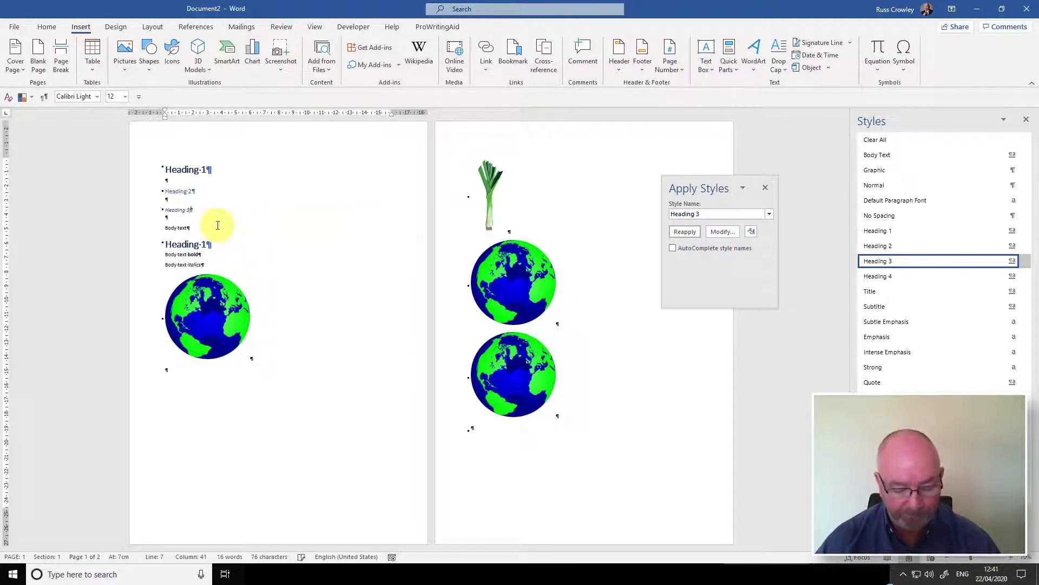
- Try pasting the quote at the end of the first Body text line, and undo it
click(255, 230)
text("I can wholly, unequivocally and without reservation recommend working with you, Russ. I speak five languages, and I don’t think I can find the words in any to make that statement any stronger or more sincere.")
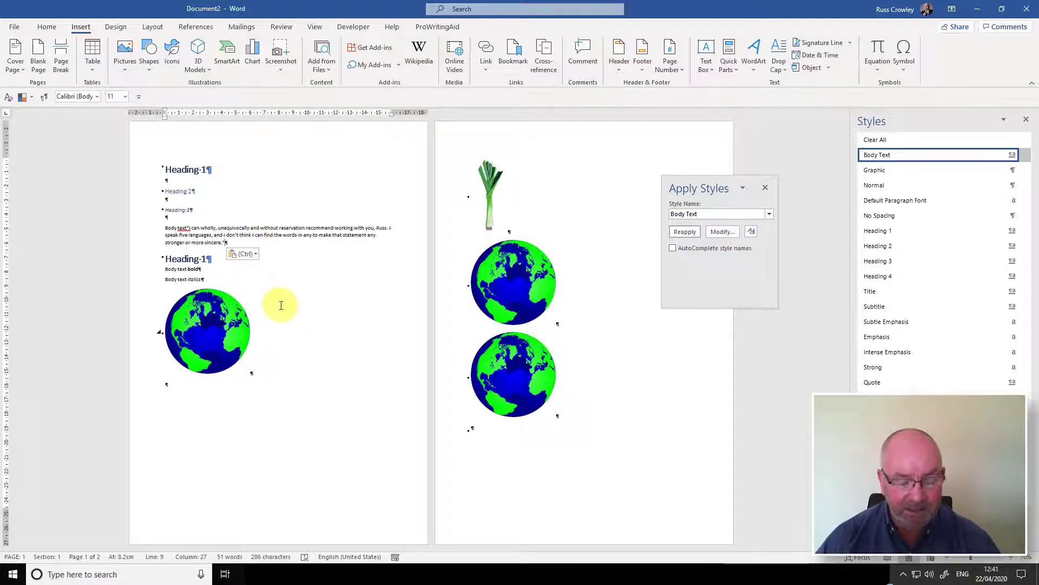
key(ctrl+z)
- Try pasting the quote directly after the globe in the Graphic-style paragraph on page 1, and undo it
click(271, 362)
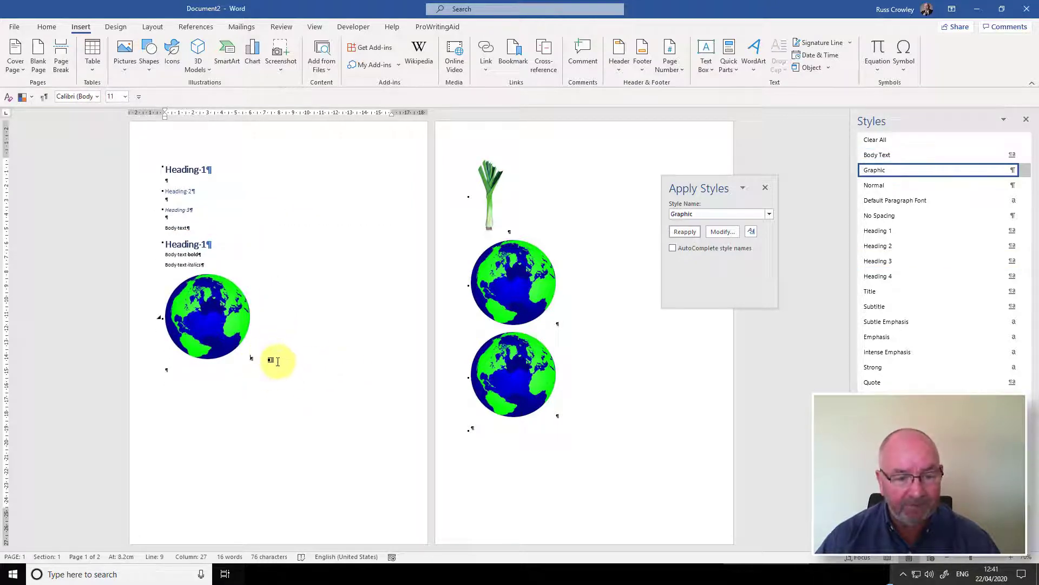
text("I can wholly, unequivocally and without reservation recommend working with you, Russ. I speak five languages, and I don’t think I can find the words in any to make that statement any stronger or more sincere.")
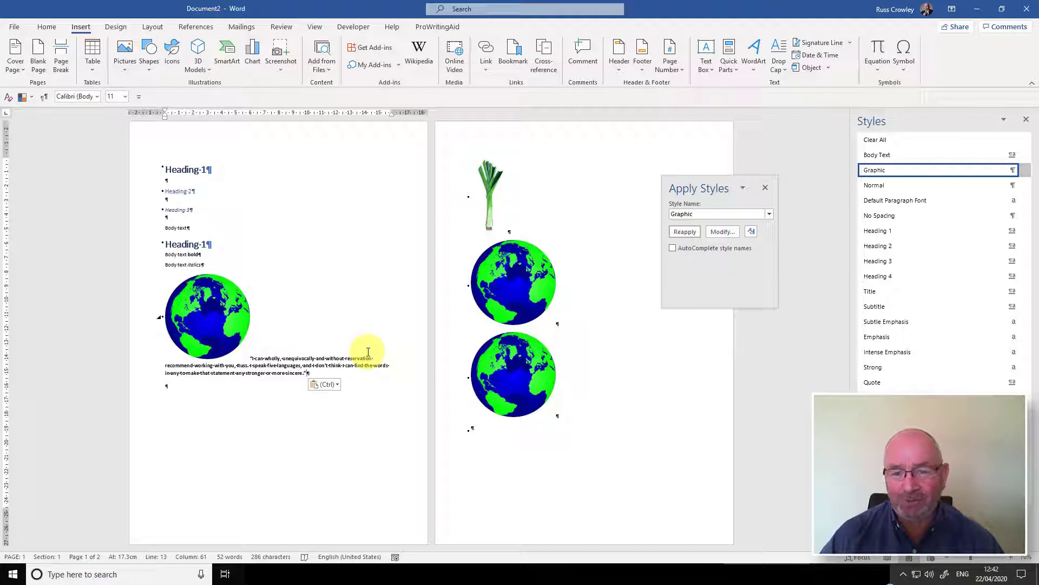
key(ctrl+z)
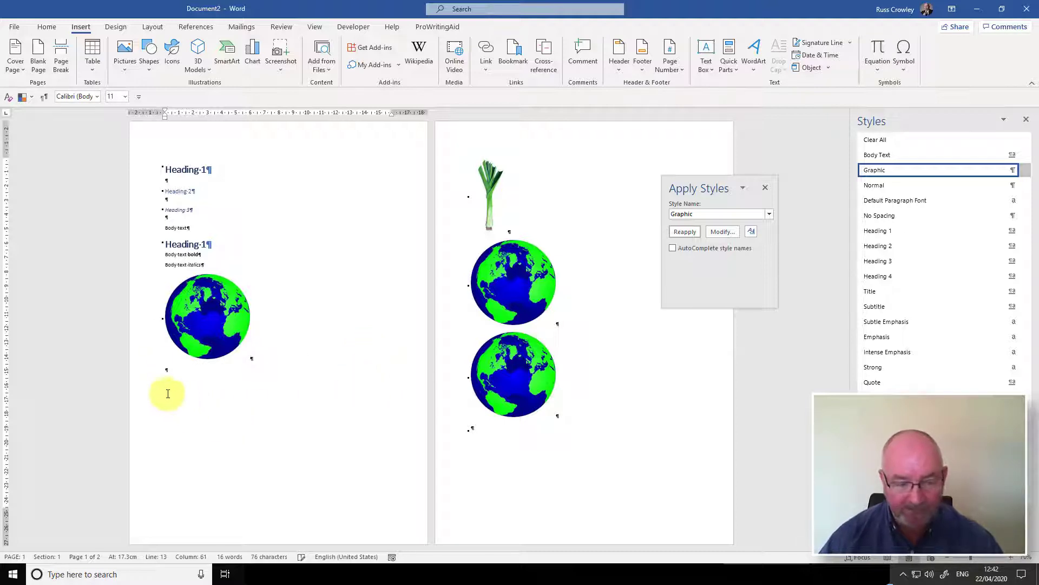
- Preview the paste options for the quote, including Picture, in the empty paragraph below the globe on page 1
right_click(174, 370)
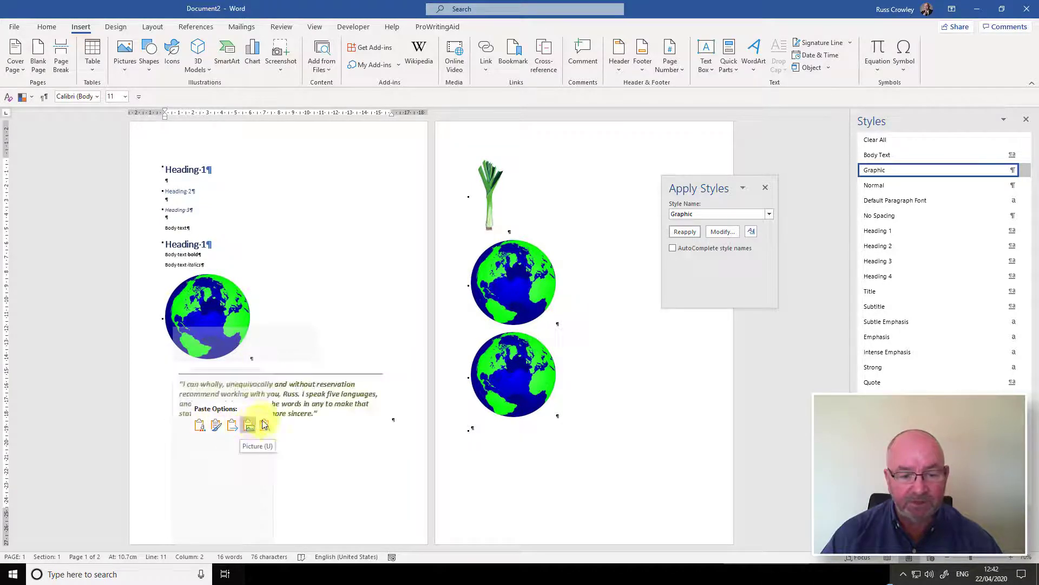
click(283, 155)
- Review the default cut, copy and paste settings in Word's advanced options
click(13, 26)
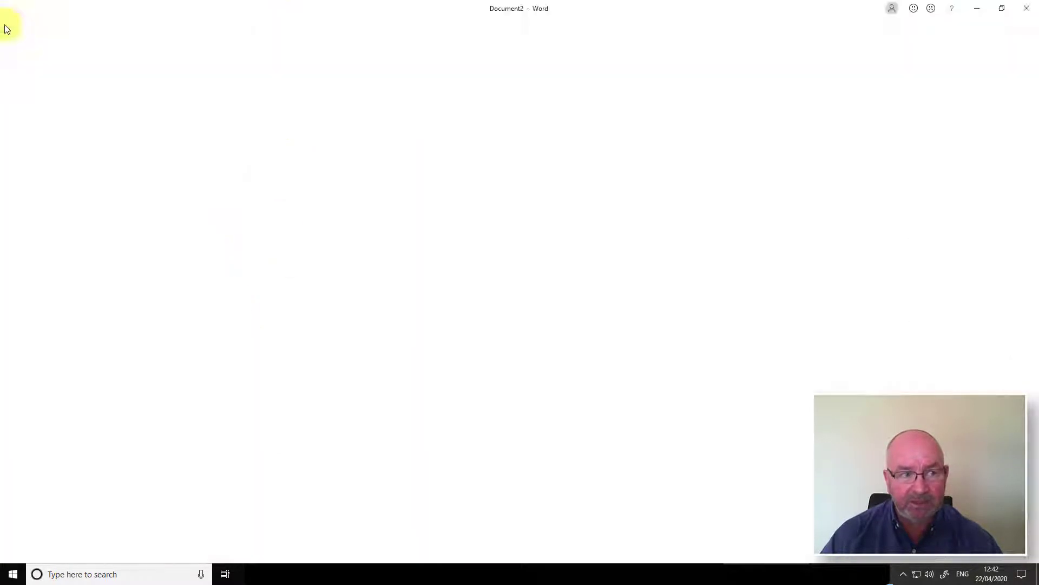
key(Escape)
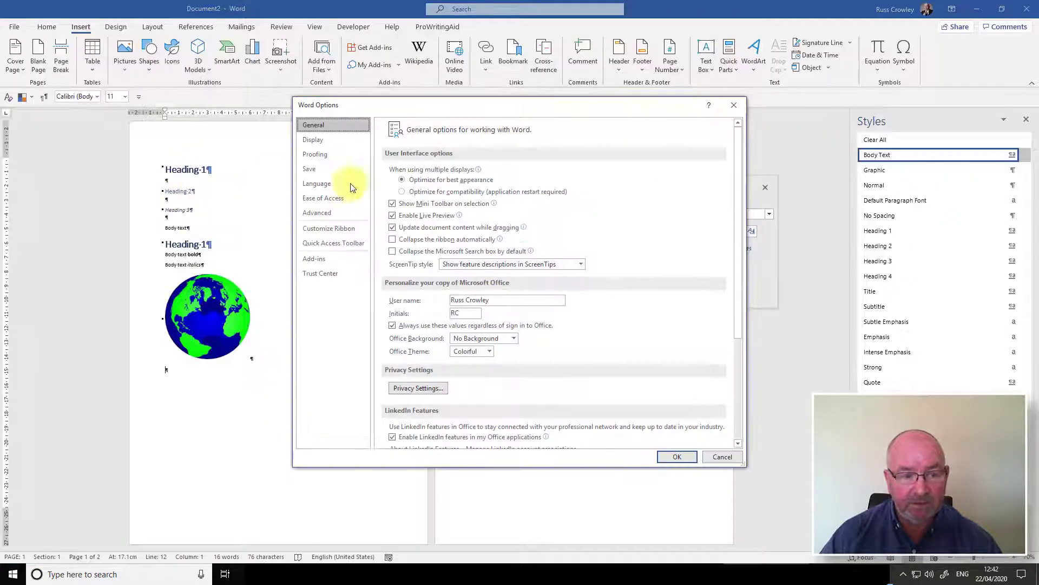
click(346, 215)
scroll(634, 318, down, 4)
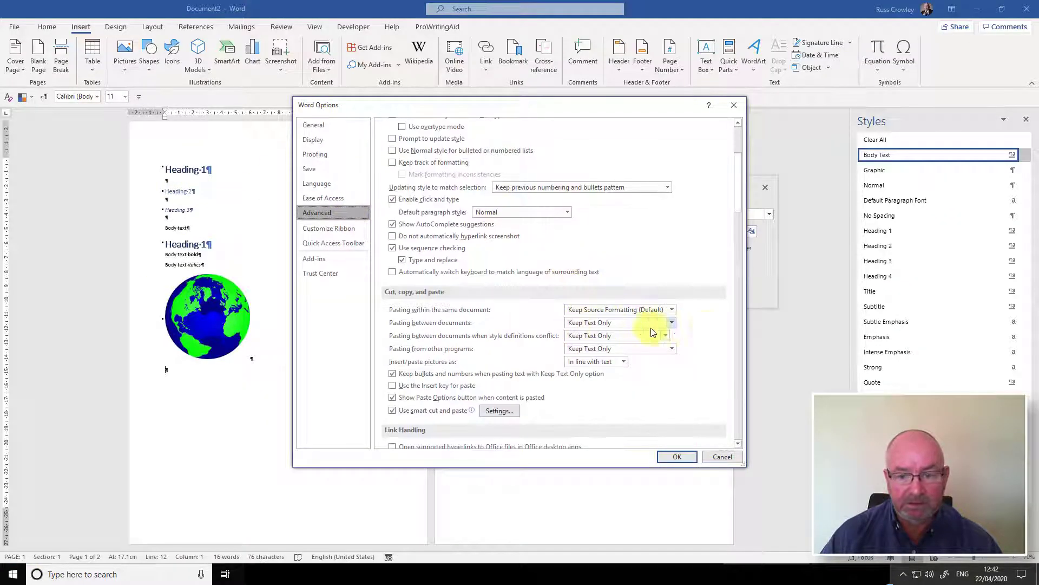
key(Return)
- Paste the quote into the empty Body Text paragraph below the globe on page 1 and select the pasted paragraph to check its style
text("I can wholly, unequivocally and without reservation recommend working with you, Russ. I speak five languages, and I don't think I can find the words in any to make that statement any stronger or more sincere.")
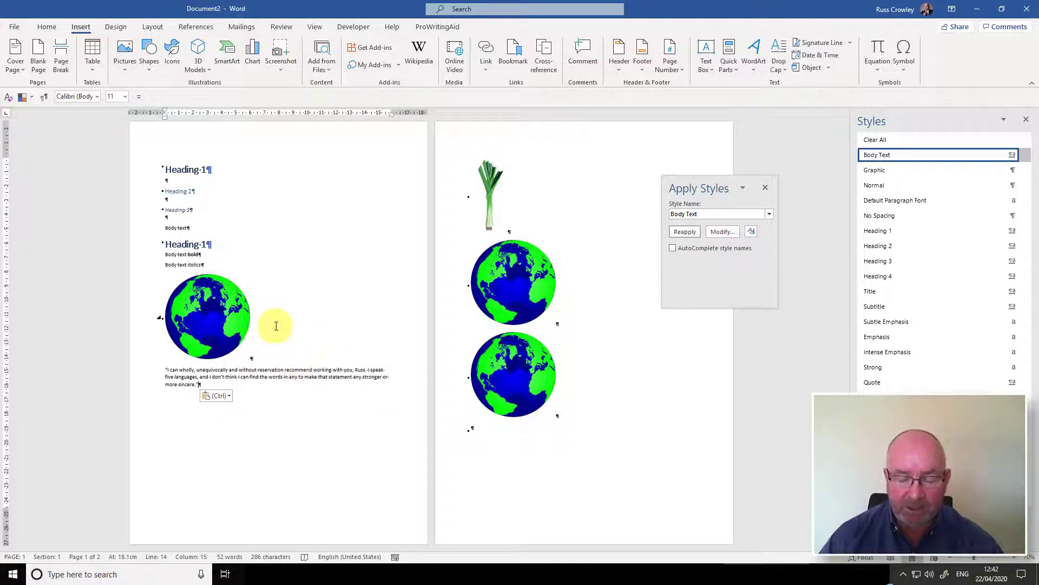
triple_click(267, 372)
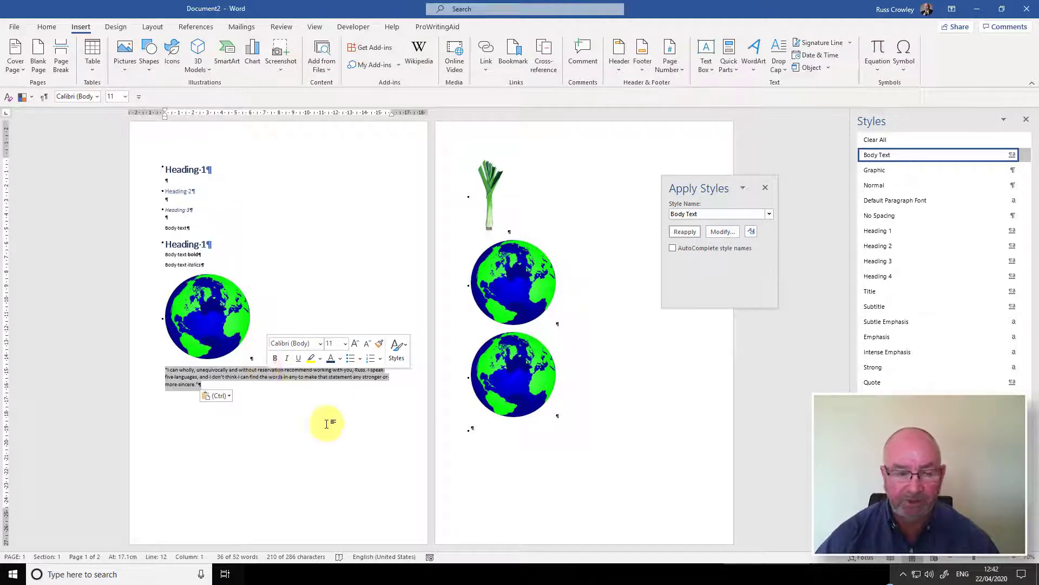
click(314, 436)
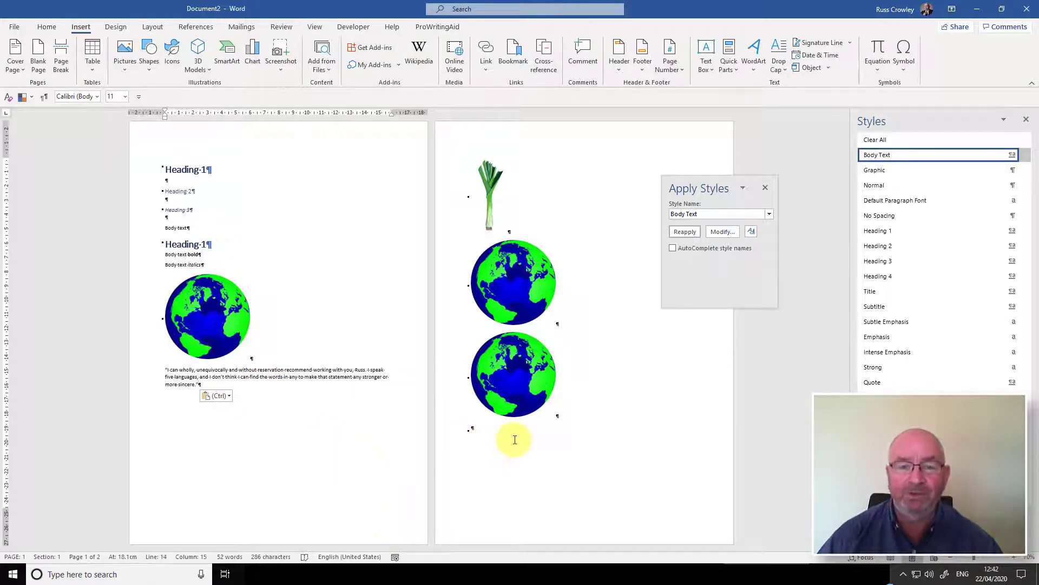